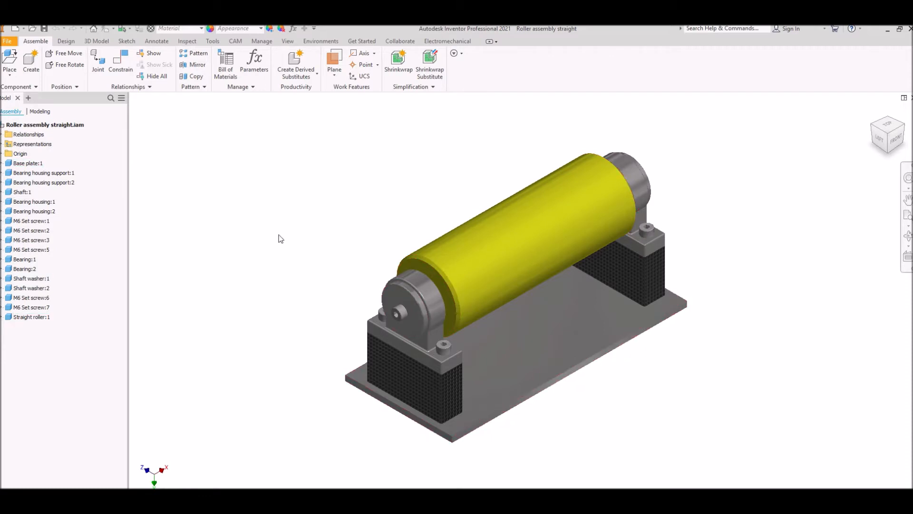
# Create a new assembly from the metric Standard (mm).iam template
pyautogui.click(9, 42)
pyautogui.click(26, 79)
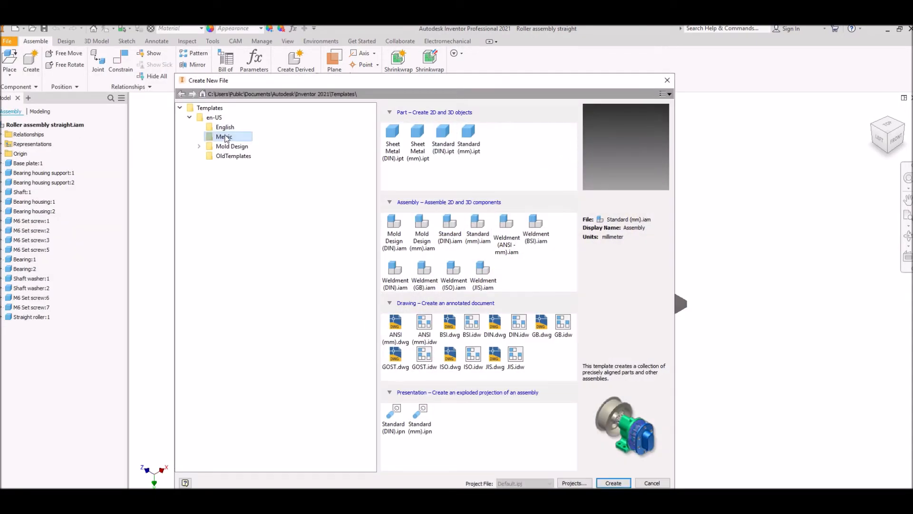
pyautogui.click(477, 233)
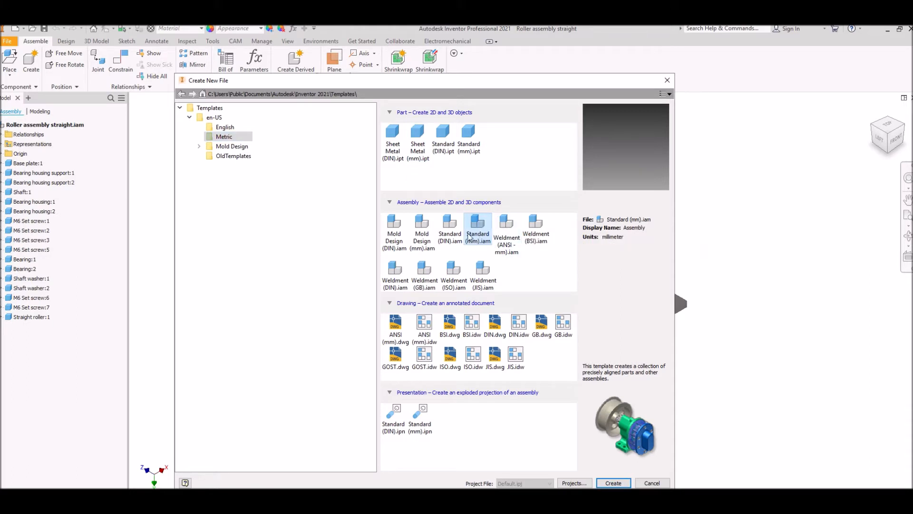
pyautogui.click(623, 484)
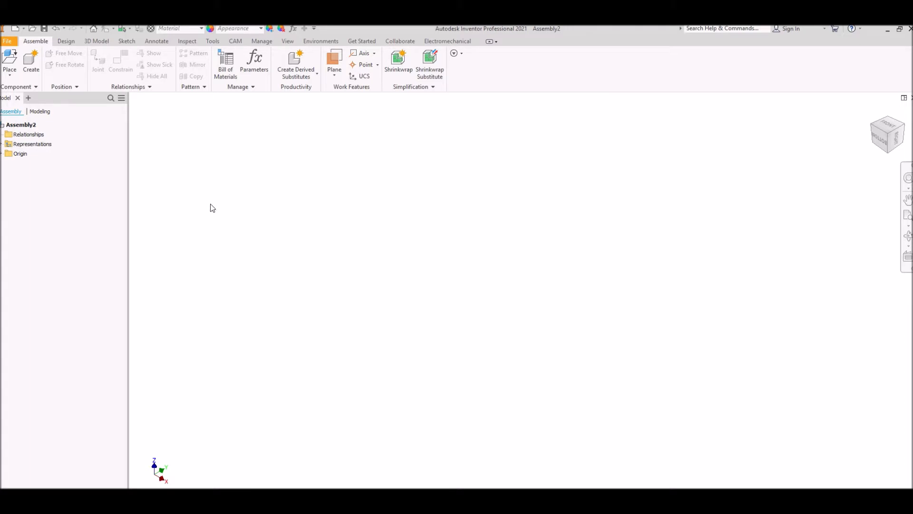
# Place a single instance of the Base plate part in the assembly
pyautogui.click(9, 58)
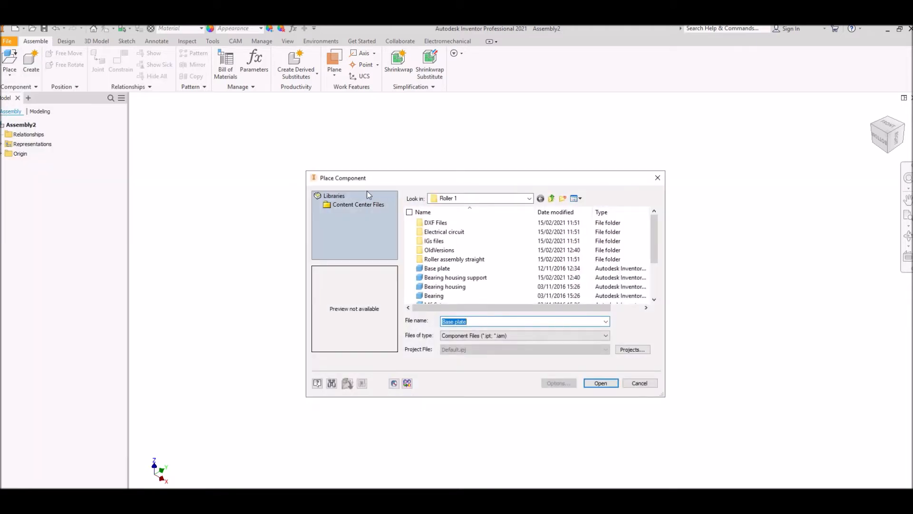
pyautogui.moveTo(654, 215); pyautogui.dragTo(654, 234)
pyautogui.click(421, 240)
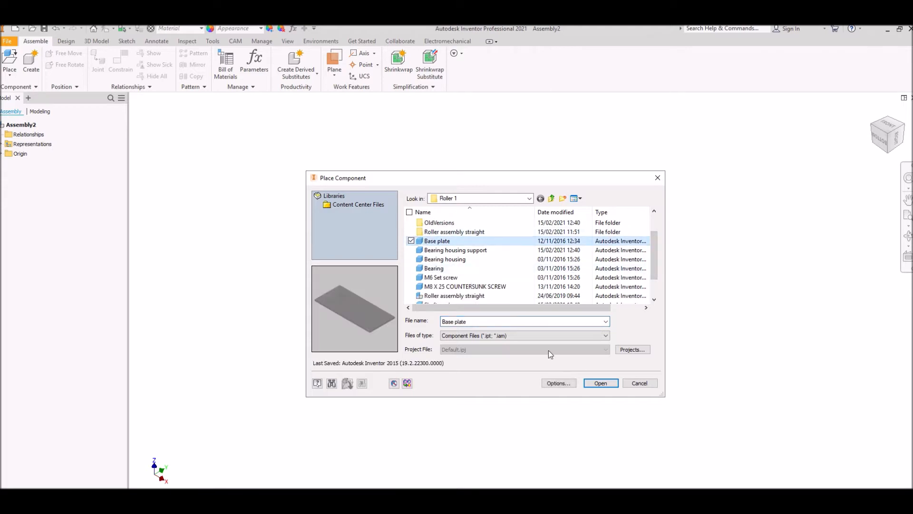
pyautogui.click(601, 383)
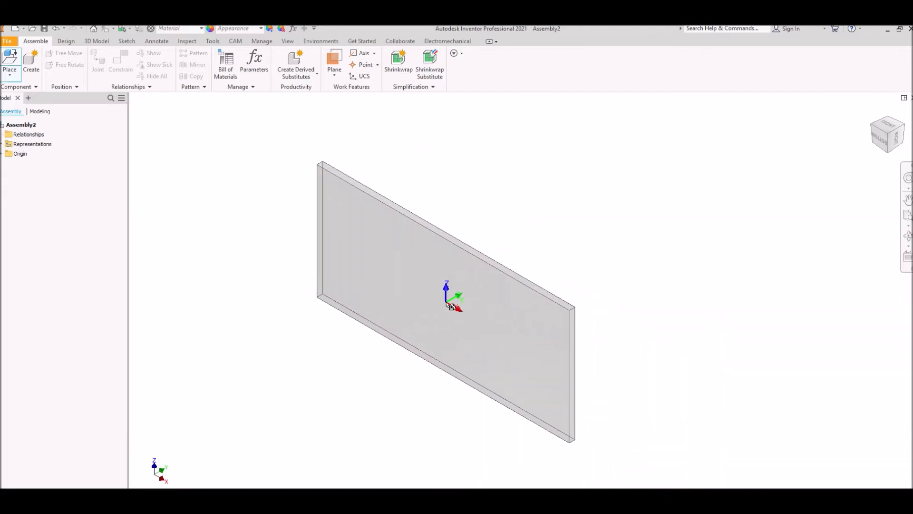
pyautogui.click(454, 307)
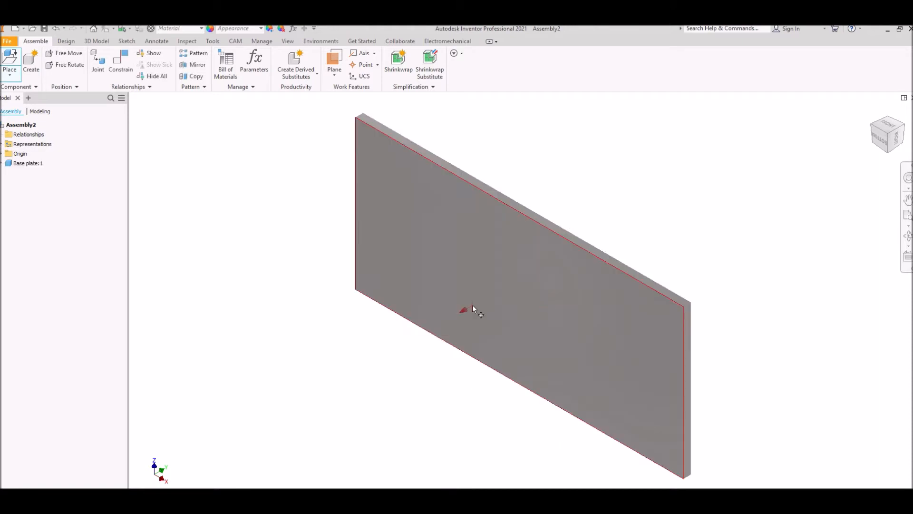
pyautogui.scroll(-5, 683, 239)
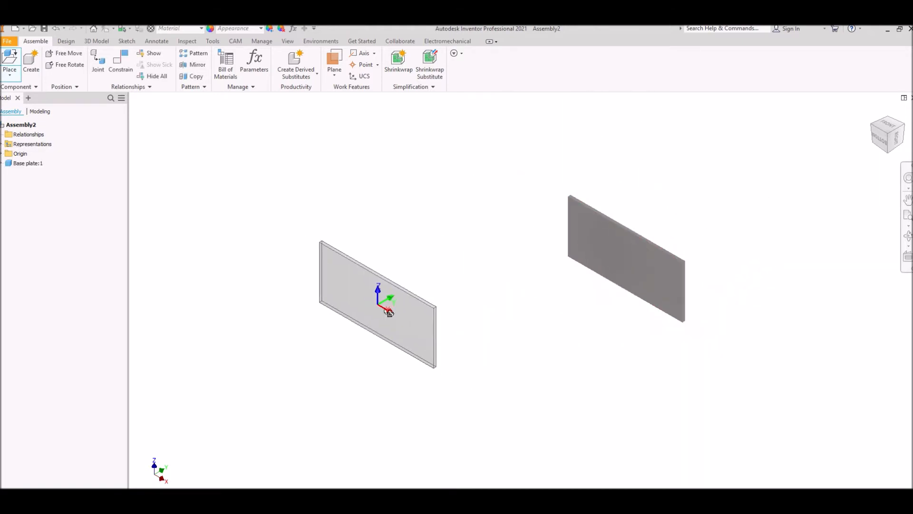
pyautogui.moveTo(429, 327); pyautogui.dragTo(328, 335, button='middle')
pyautogui.rightClick(409, 324)
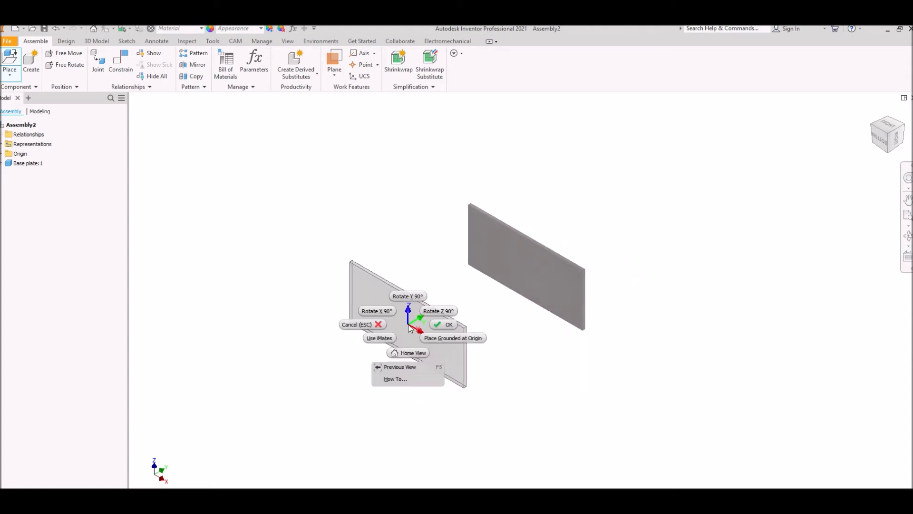
pyautogui.click(447, 325)
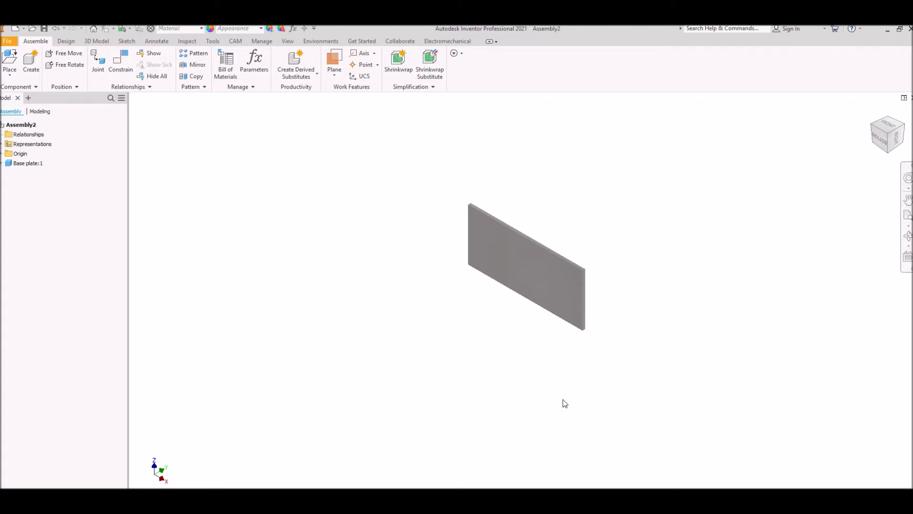
# Orient the view isometrically with the base plate lying flat and set it as the home view with Fit to View
pyautogui.click(886, 148)
pyautogui.click(887, 148)
pyautogui.click(876, 123)
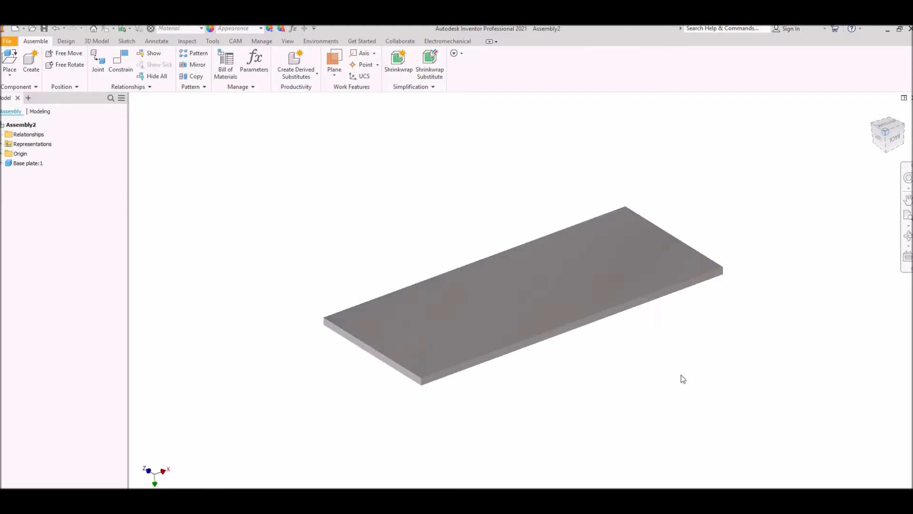
pyautogui.rightClick(889, 138)
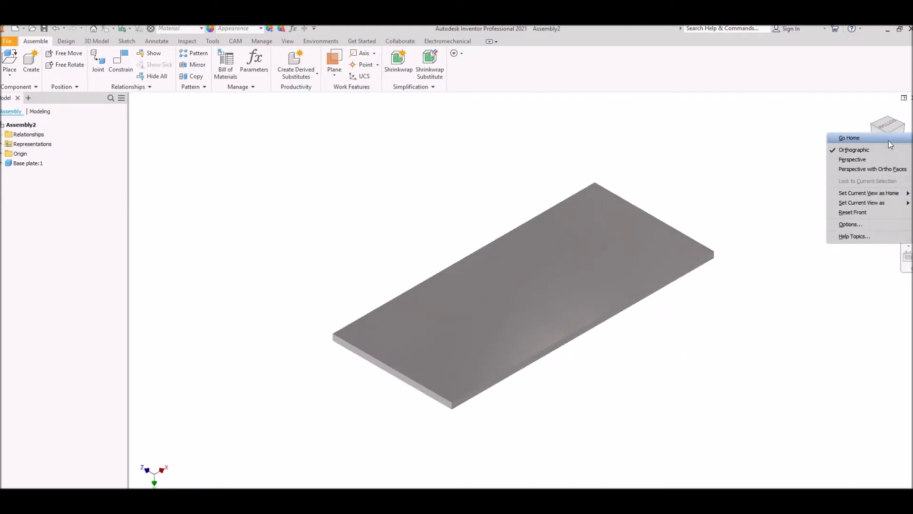
pyautogui.moveTo(855, 193)
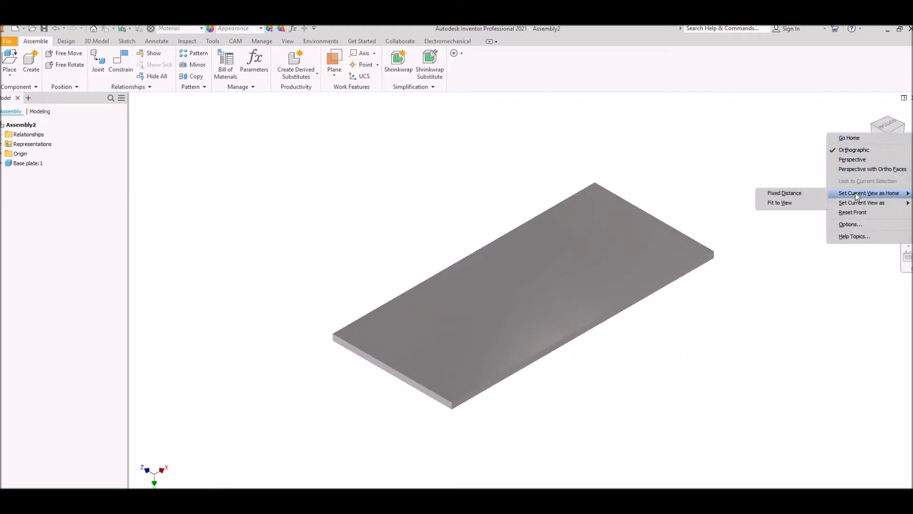
pyautogui.click(805, 204)
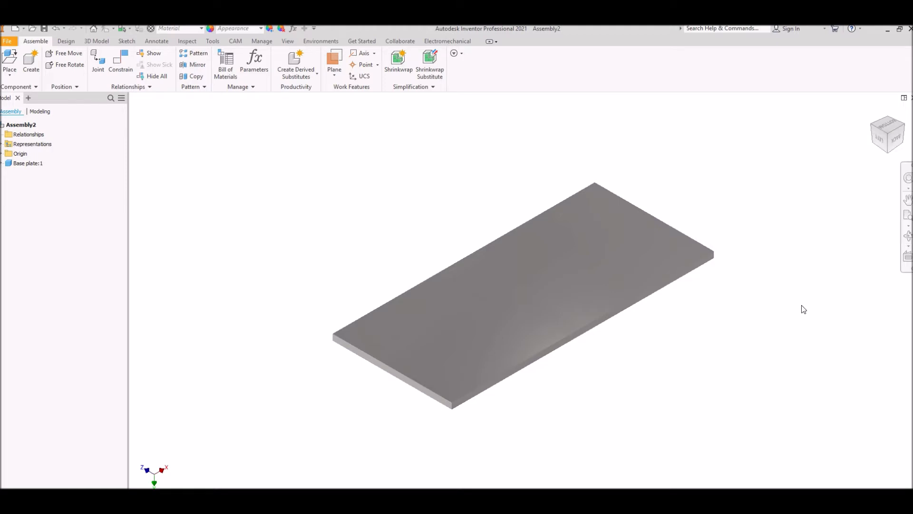
# Define the view facing the base plate's long edge as Front, and return to the home view
pyautogui.click(897, 141)
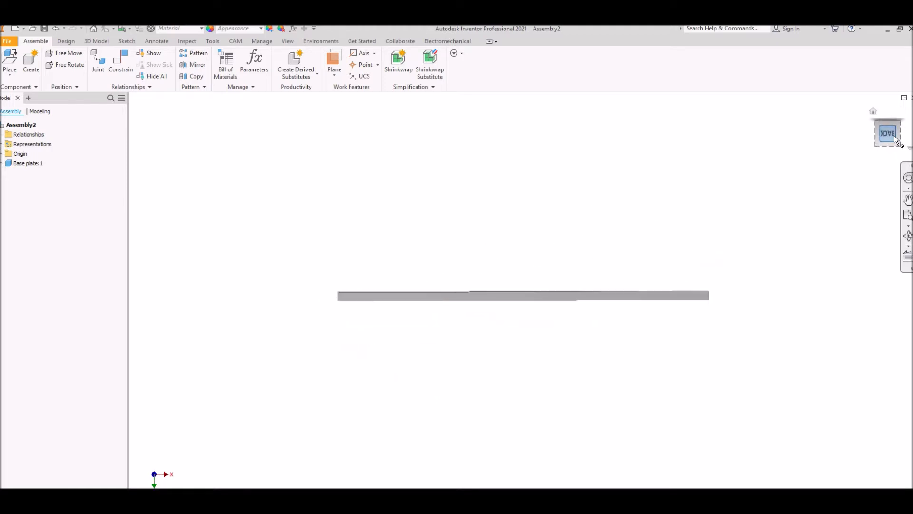
pyautogui.rightClick(889, 134)
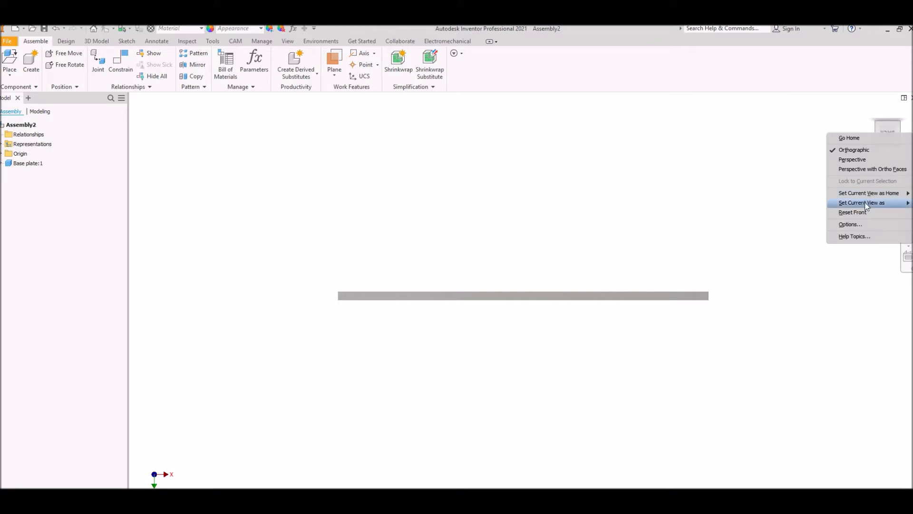
pyautogui.moveTo(866, 206)
pyautogui.click(797, 216)
pyautogui.click(873, 111)
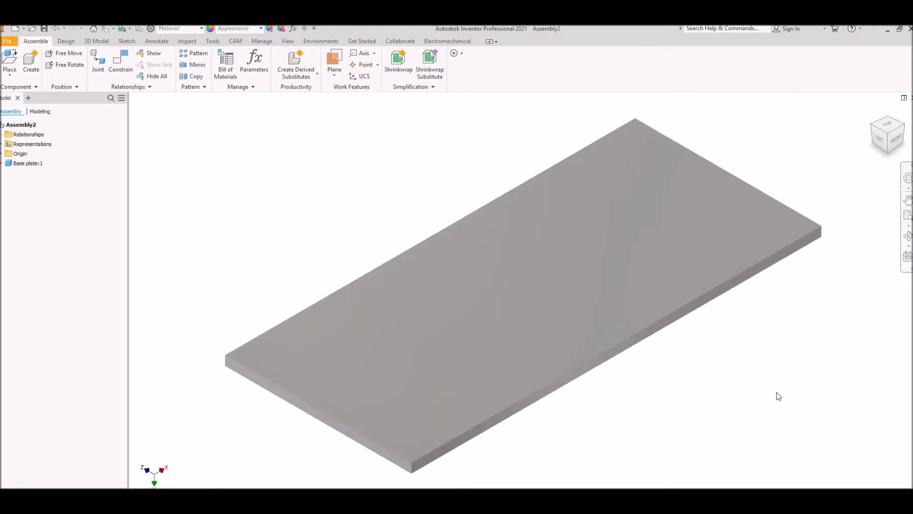
pyautogui.scroll(-3, 771, 393)
pyautogui.moveTo(767, 393); pyautogui.dragTo(691, 377, button='middle')
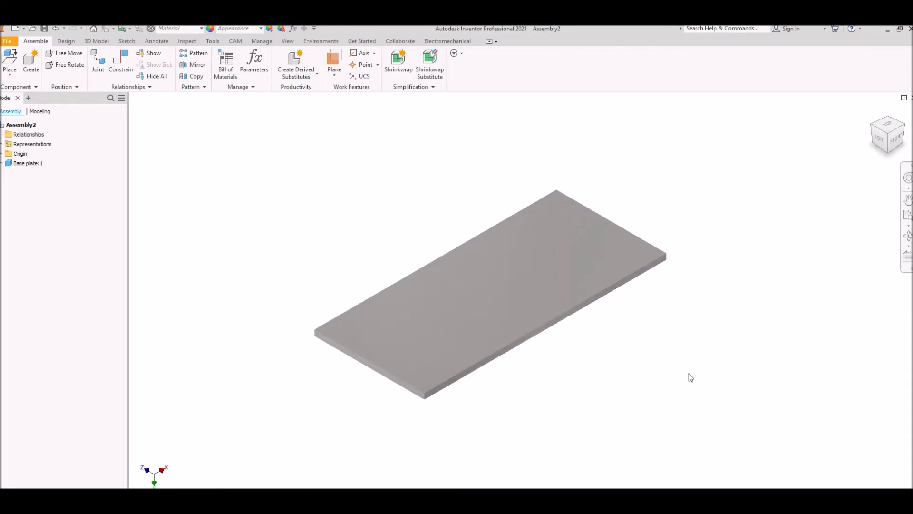
# Place two instances of the Bearing housing support part, one beyond each end of the base plate
pyautogui.click(4, 58)
pyautogui.click(438, 280)
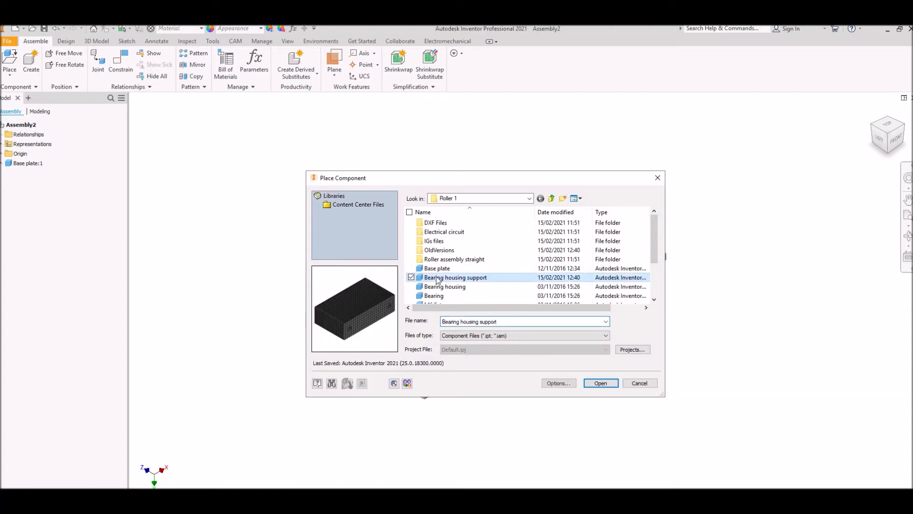
pyautogui.click(600, 383)
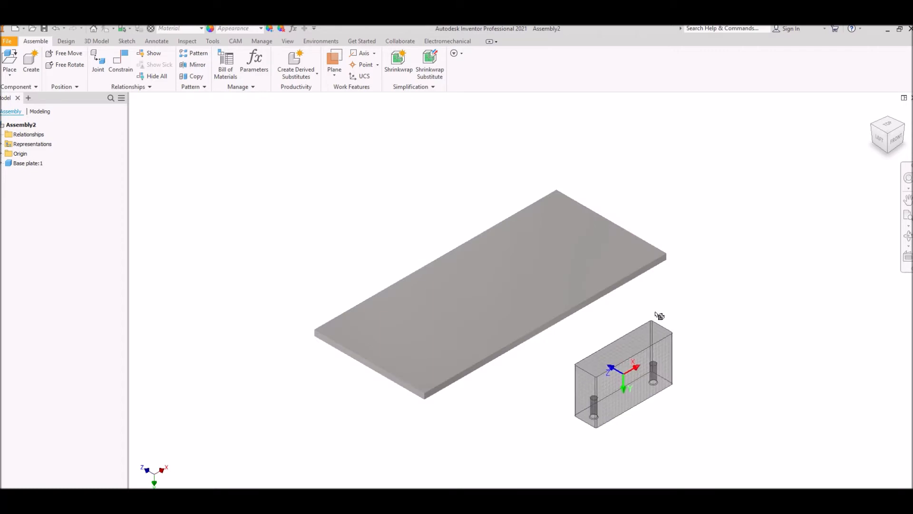
pyautogui.click(723, 176)
pyautogui.click(285, 265)
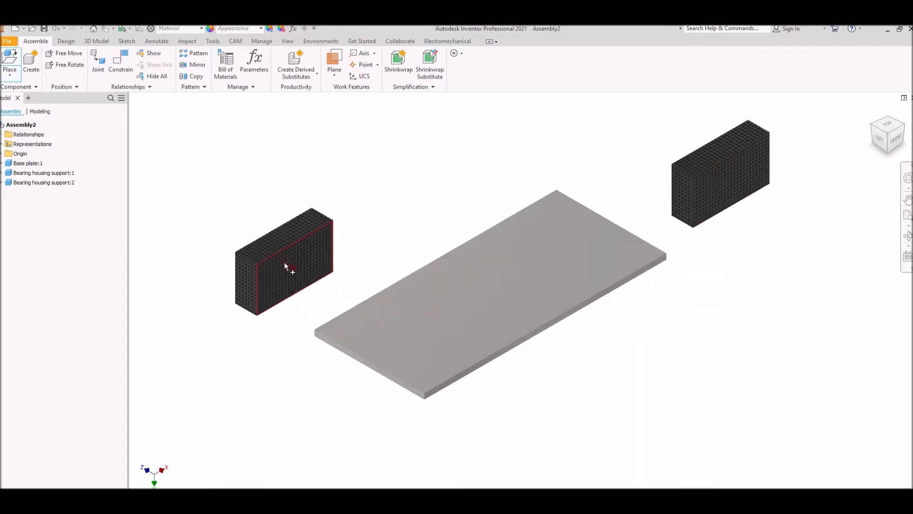
pyautogui.rightClick(285, 265)
pyautogui.click(315, 262)
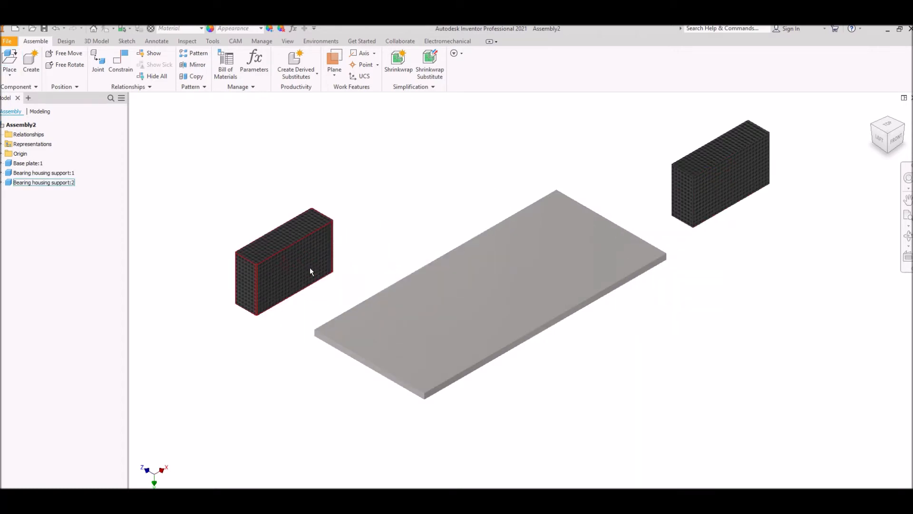
# Examine the undersides of the bearing housing supports for their screw holes, and return to the home view
pyautogui.click(907, 235)
pyautogui.moveTo(676, 302); pyautogui.dragTo(637, 212)
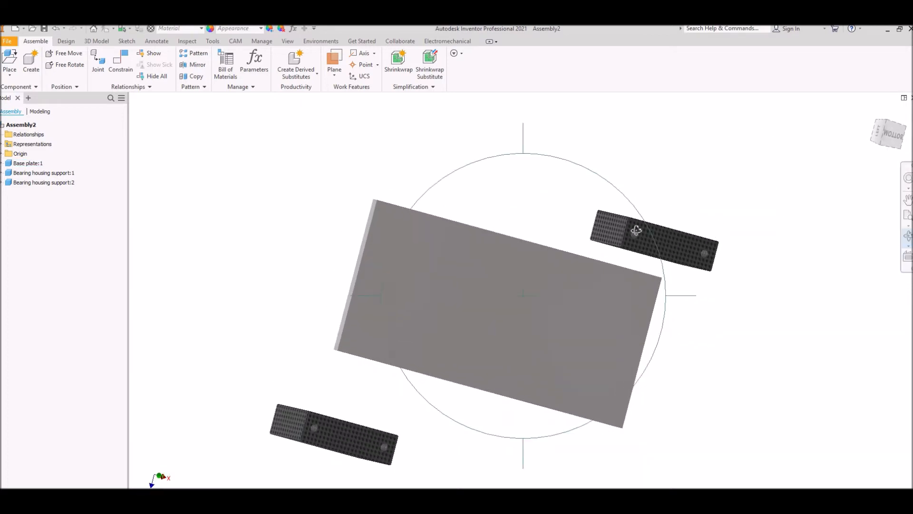
pyautogui.scroll(3, 639, 223)
pyautogui.scroll(1, 636, 251)
pyautogui.scroll(-4, 634, 252)
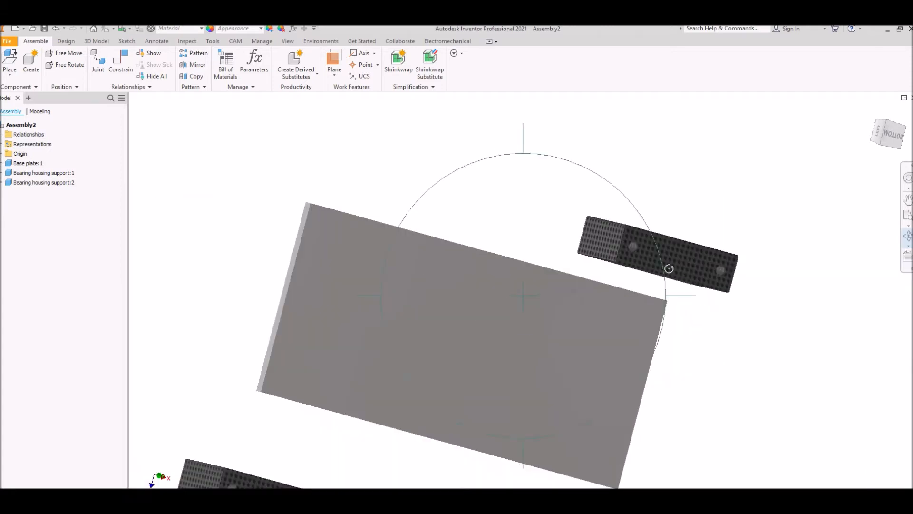
pyautogui.click(872, 112)
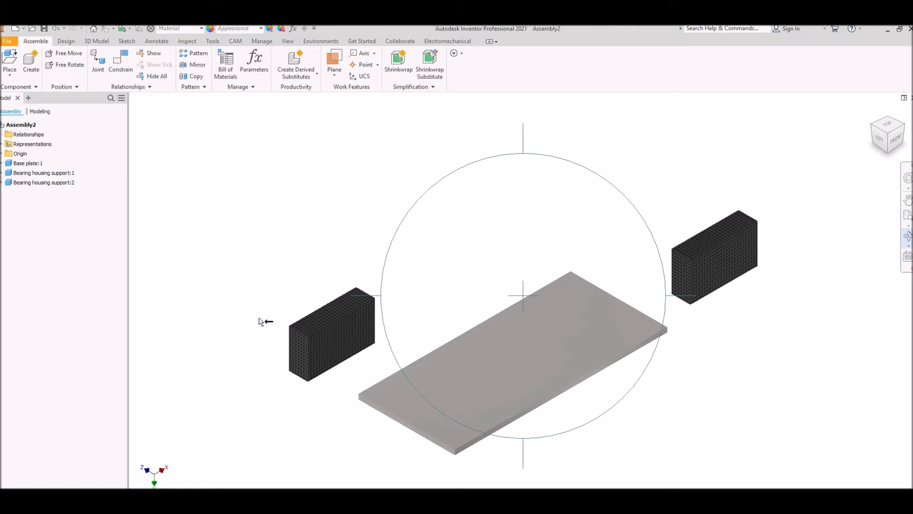
pyautogui.press('Escape')
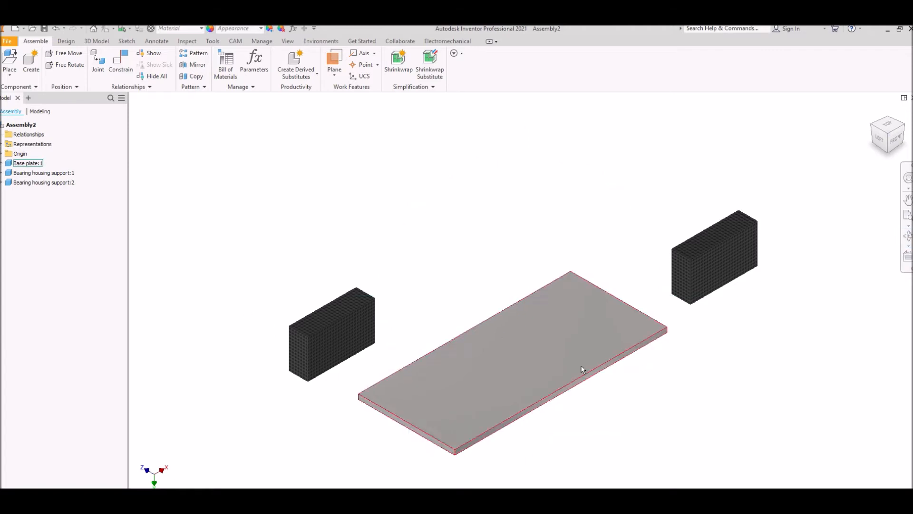
# Shift the base plate slightly between the two supports and ground it in place
pyautogui.moveTo(677, 383); pyautogui.dragTo(641, 363, button='middle')
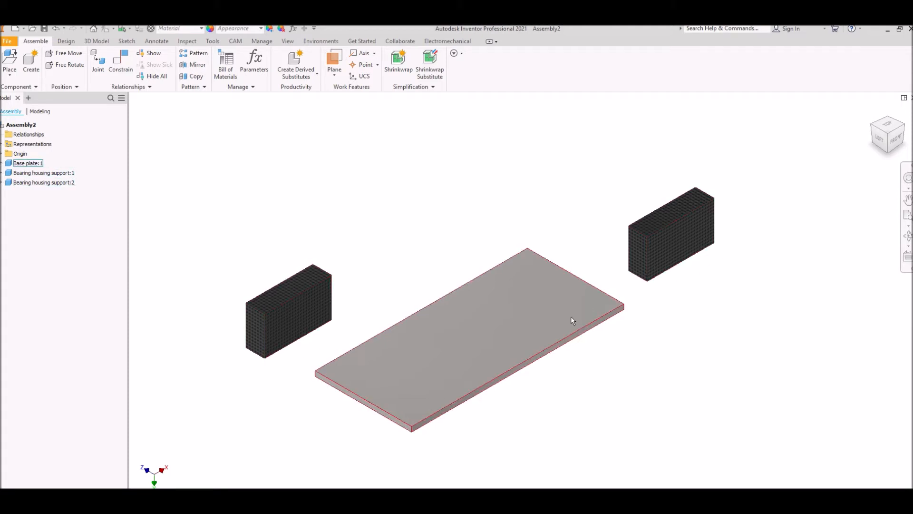
pyautogui.moveTo(466, 390); pyautogui.dragTo(475, 367)
pyautogui.click(588, 404)
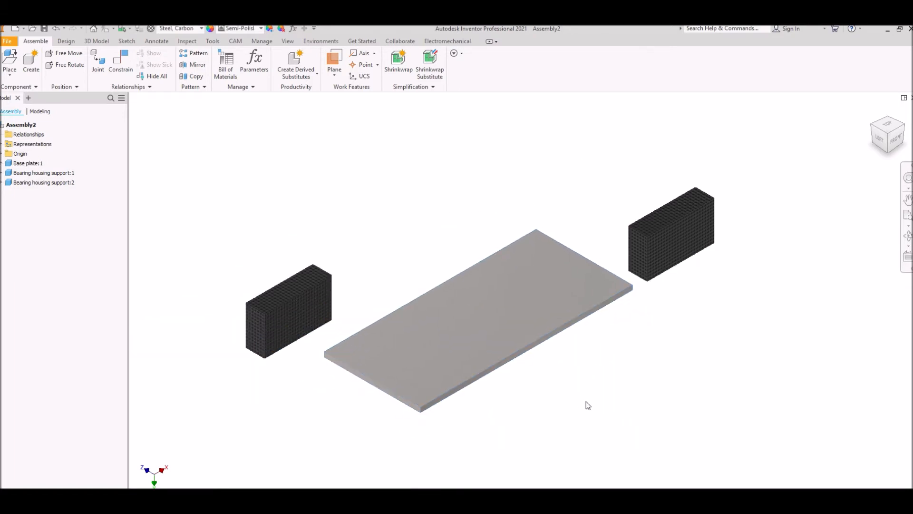
pyautogui.rightClick(485, 350)
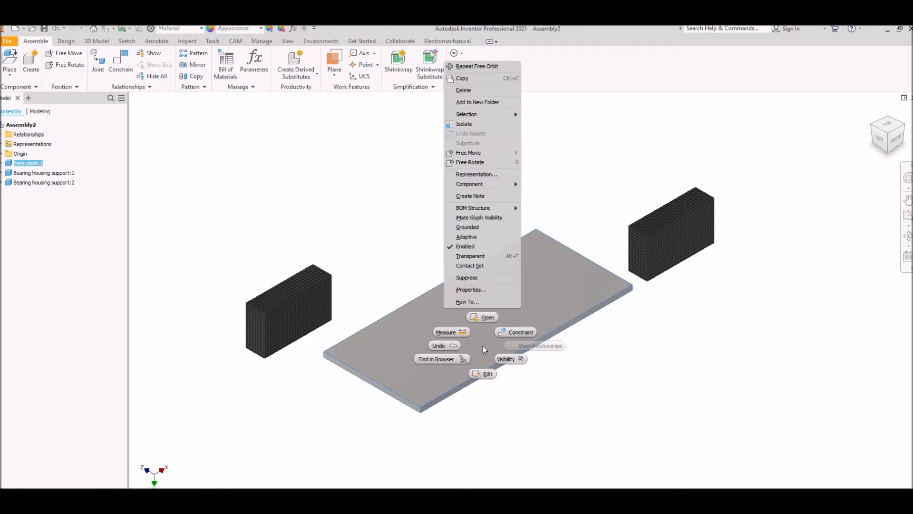
pyautogui.click(467, 227)
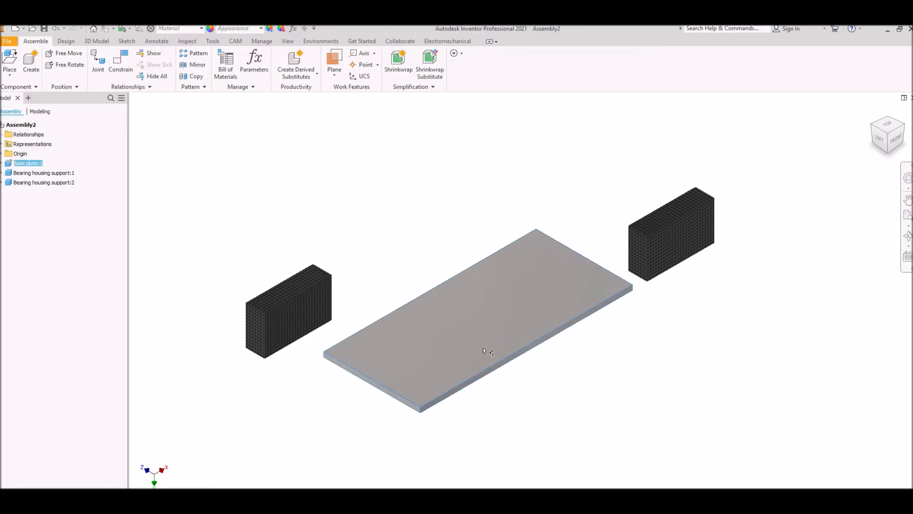
pyautogui.click(552, 400)
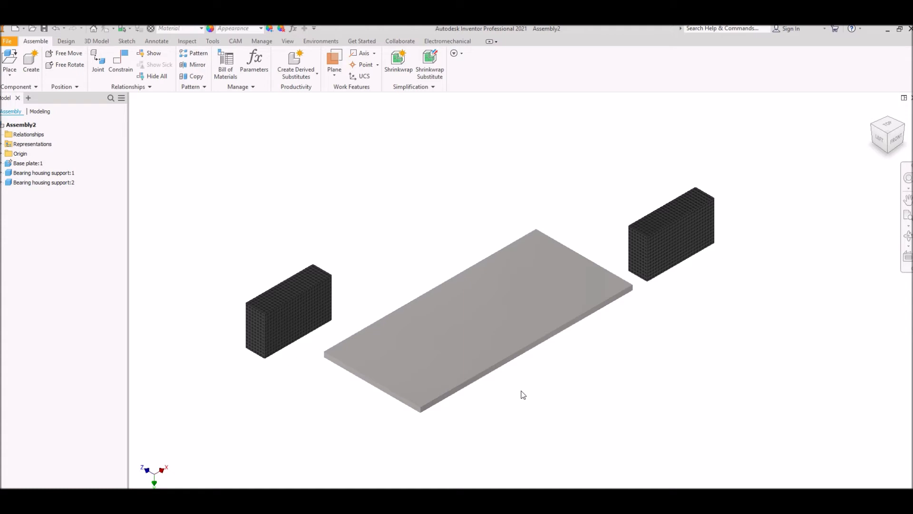
# Mate the upper face of the left bearing housing support to the base plate's upper face with a 0.000 mm offset
pyautogui.click(120, 62)
pyautogui.click(162, 138)
pyautogui.click(177, 138)
pyautogui.click(191, 140)
pyautogui.click(206, 140)
pyautogui.click(148, 138)
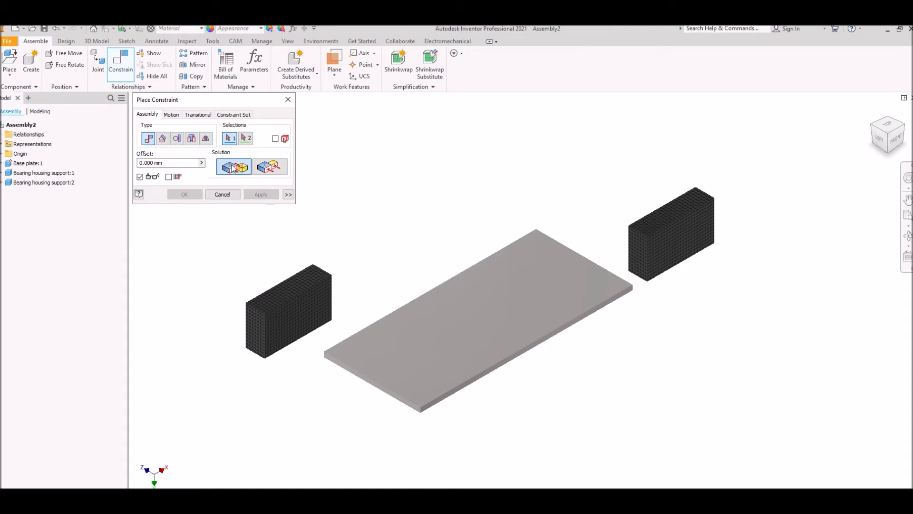
pyautogui.click(285, 296)
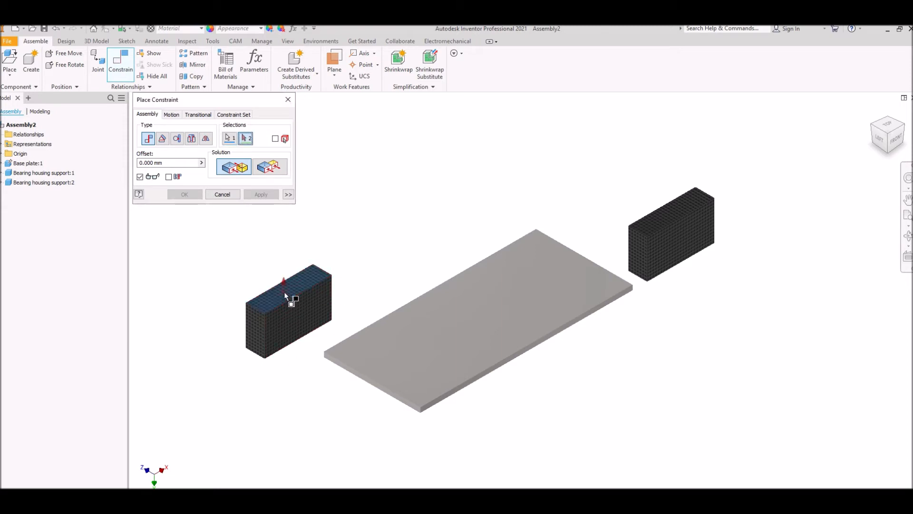
pyautogui.click(379, 356)
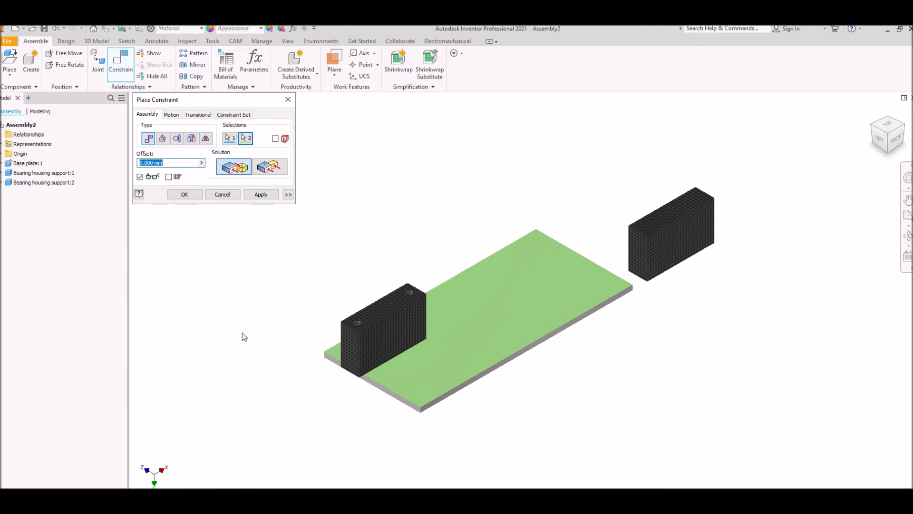
pyautogui.click(257, 196)
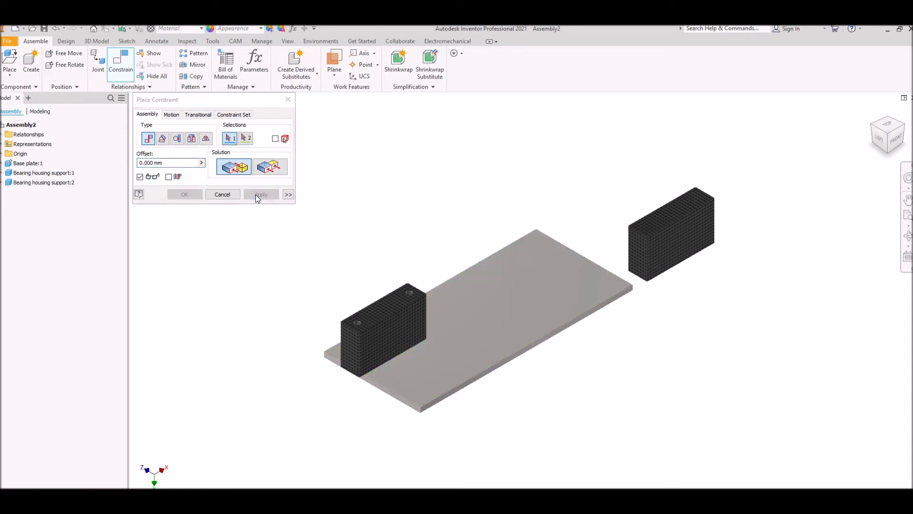
# Constrain the left bearing housing support's broad outer face flush with the base plate's short end face at a 5 mm offset
pyautogui.click(267, 168)
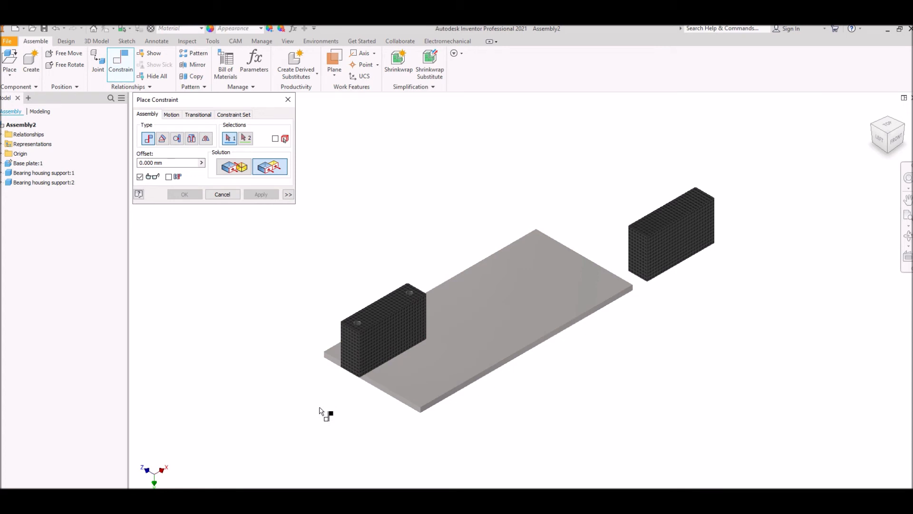
pyautogui.click(390, 336)
pyautogui.scroll(-5, 369, 411)
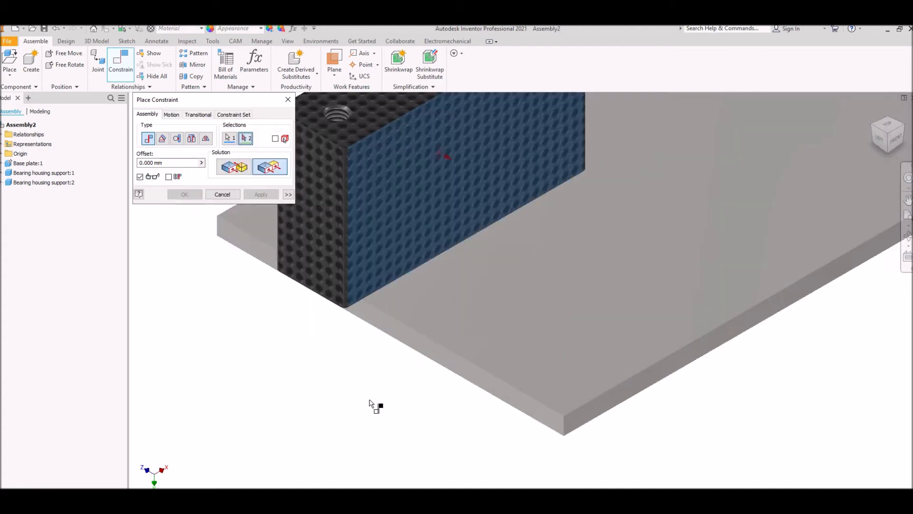
pyautogui.click(393, 326)
pyautogui.scroll(5, 353, 392)
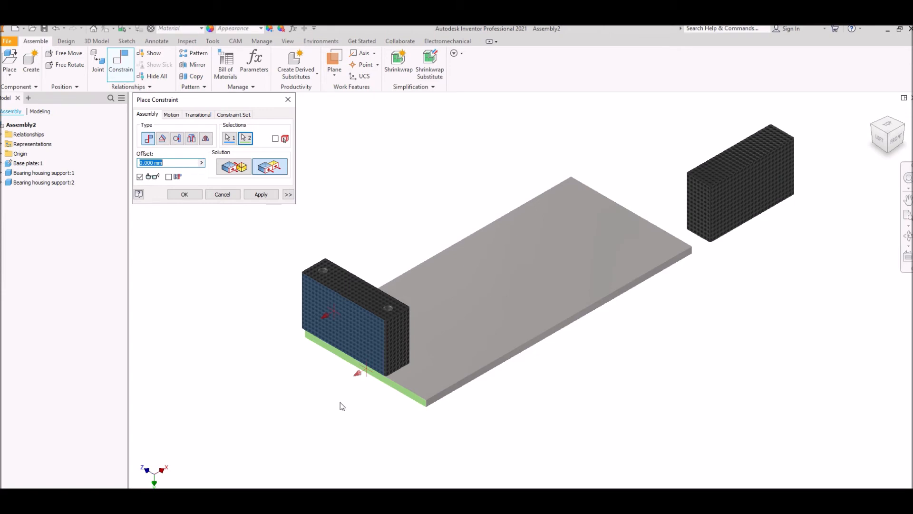
pyautogui.click(896, 142)
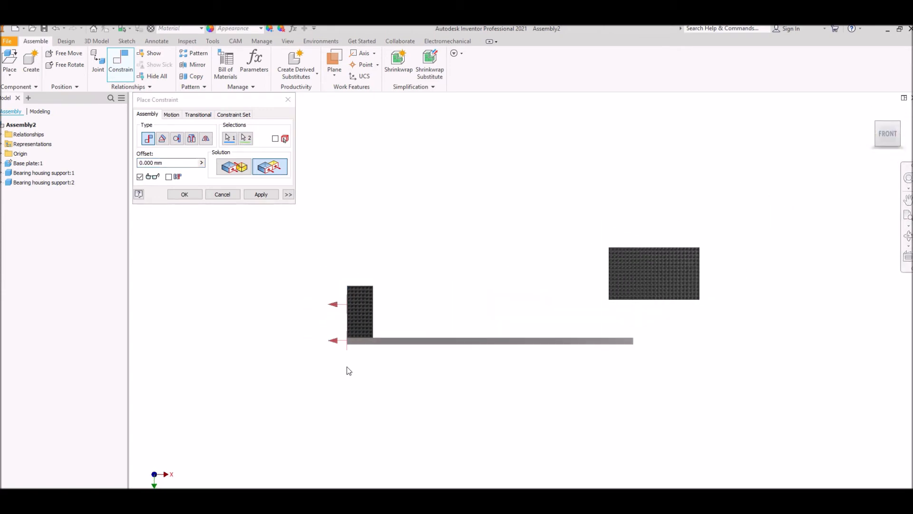
pyautogui.click(877, 125)
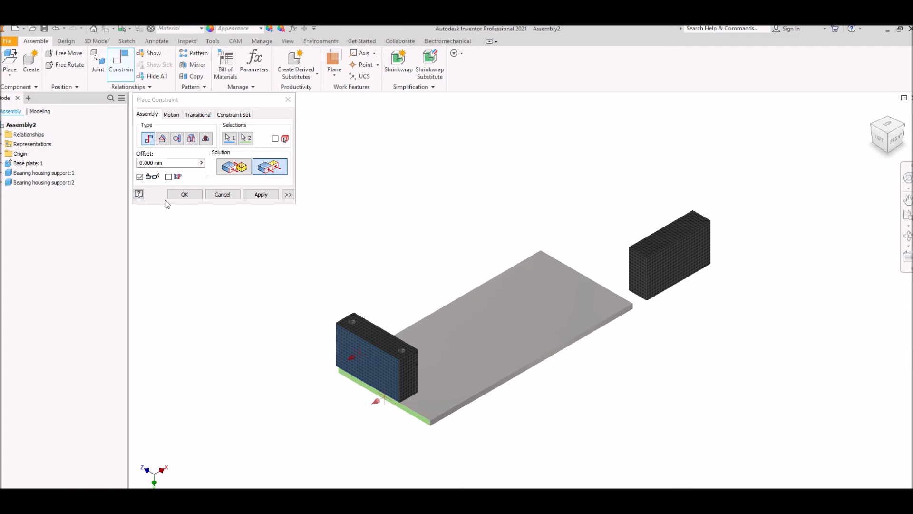
pyautogui.click(140, 162)
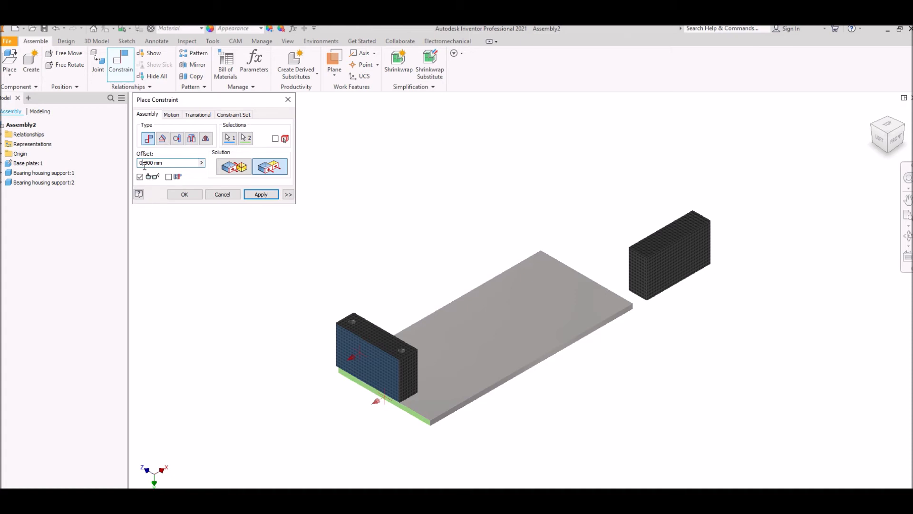
pyautogui.press('BackSpace')
pyautogui.write('5')
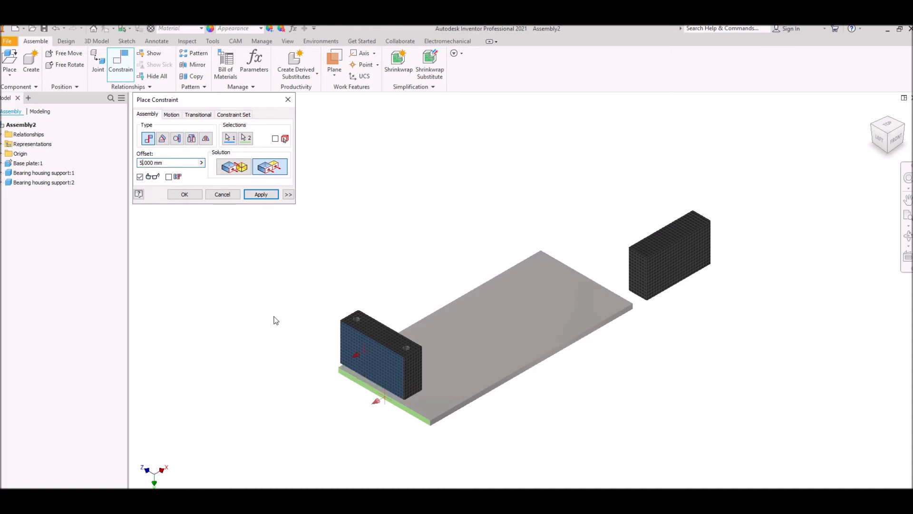
pyautogui.click(265, 195)
pyautogui.click(260, 194)
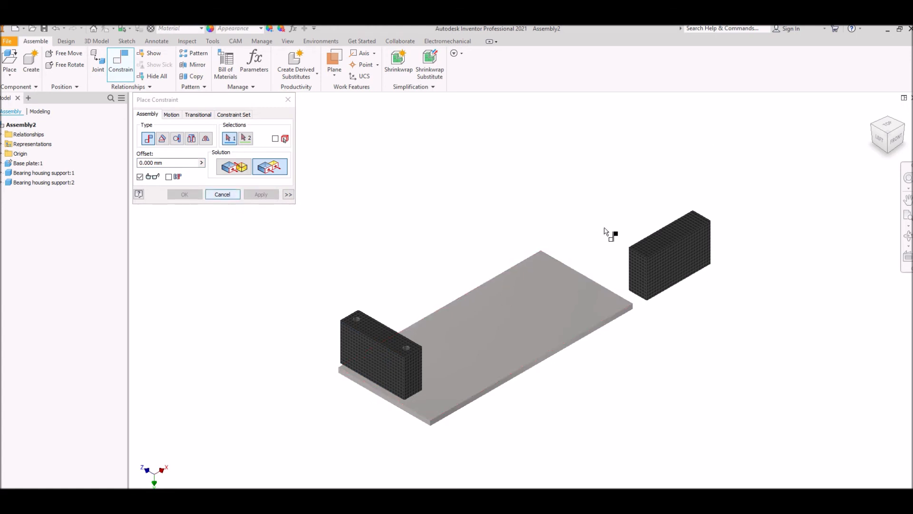
# Constrain the same support's narrow end face flush with the base plate's long front side face at a 15 mm offset
pyautogui.scroll(-2, 423, 388)
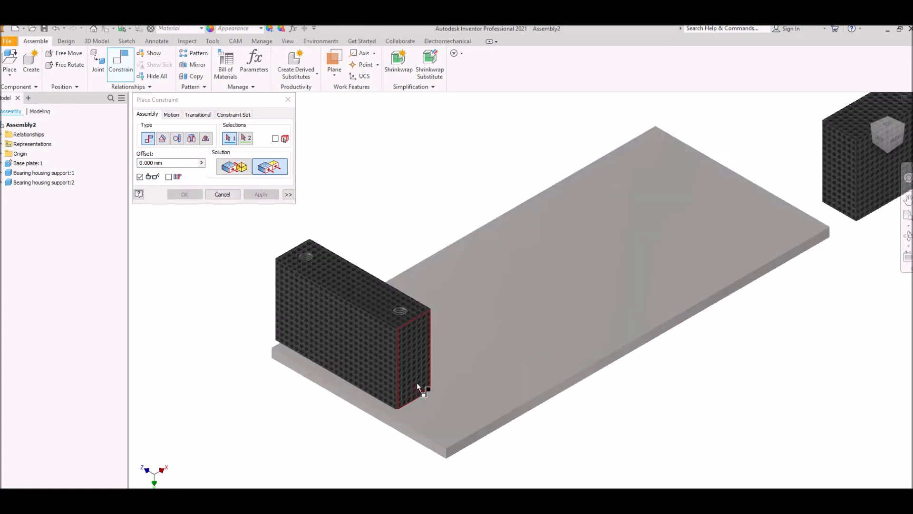
pyautogui.click(421, 350)
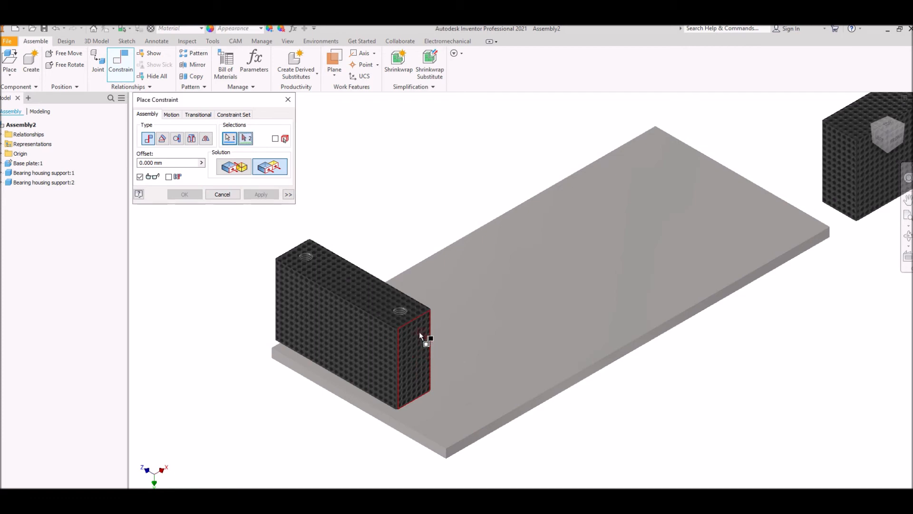
pyautogui.scroll(-3, 471, 455)
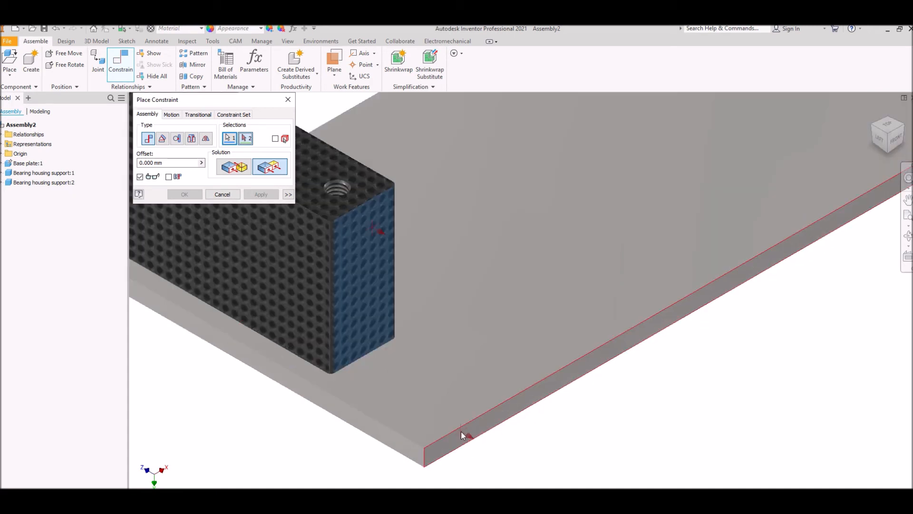
pyautogui.click(461, 431)
pyautogui.scroll(3, 532, 449)
pyautogui.click(879, 137)
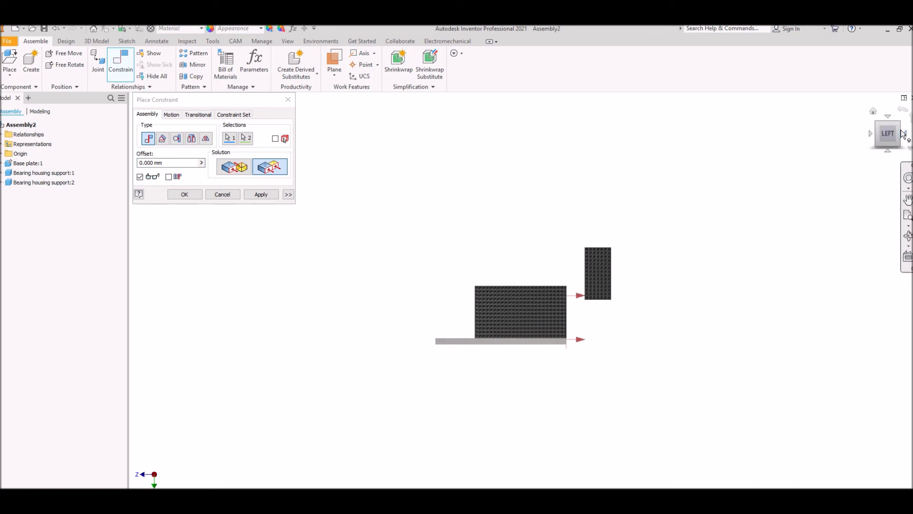
pyautogui.click(873, 112)
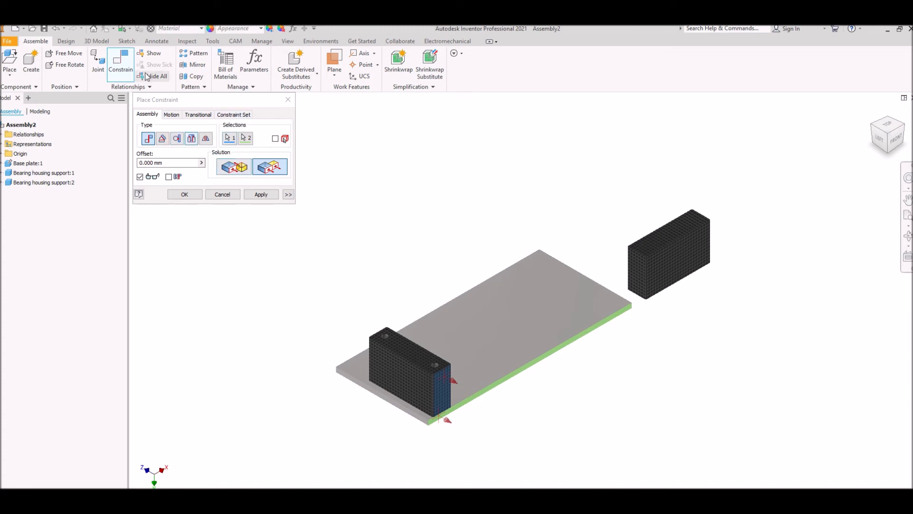
pyautogui.click(187, 41)
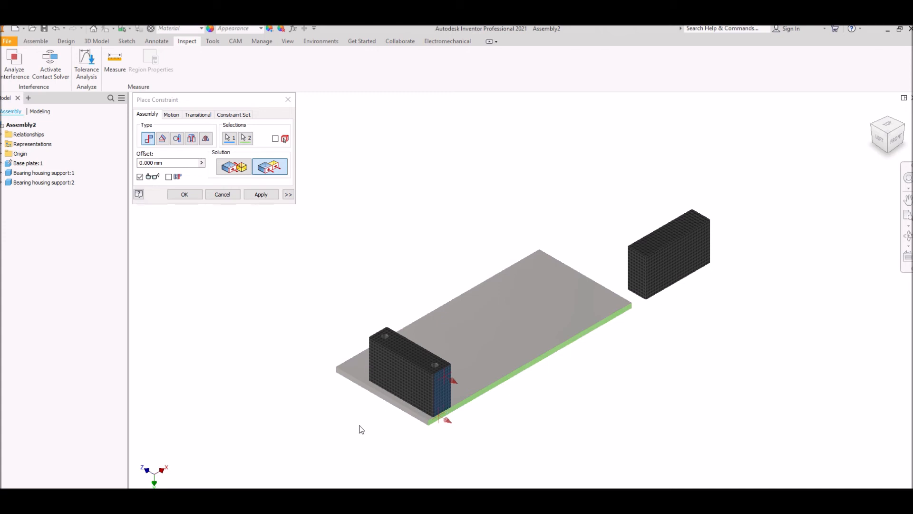
pyautogui.click(143, 163)
pyautogui.press('BackSpace')
pyautogui.write('15')
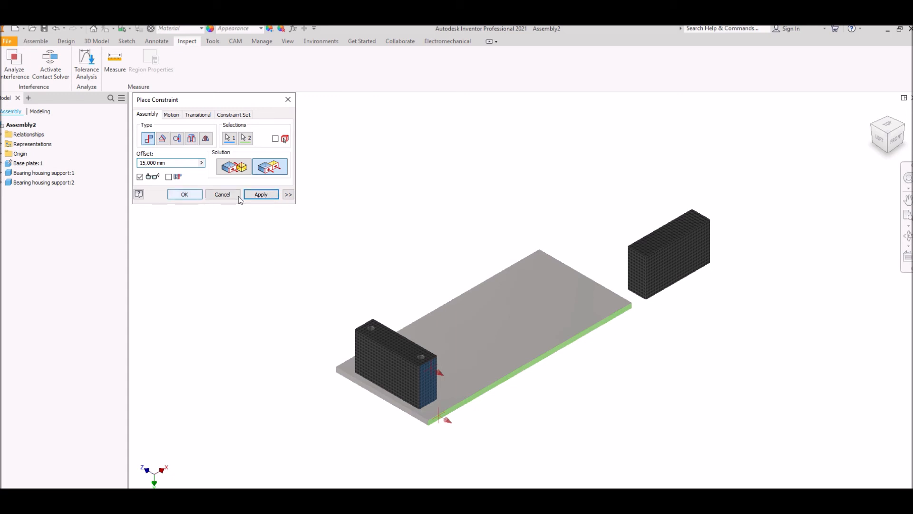
pyautogui.click(258, 195)
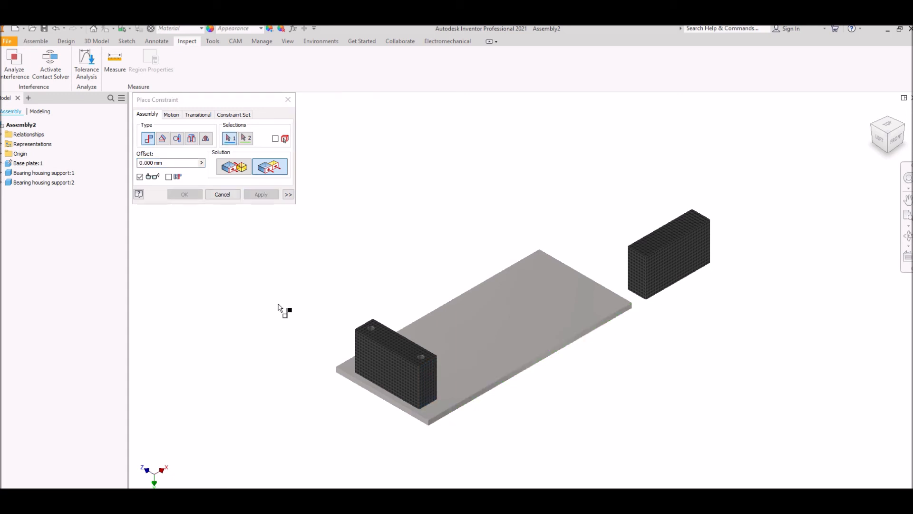
pyautogui.click(224, 194)
# Review the constraints listed under the left bearing housing support in the model tree
pyautogui.click(367, 357)
pyautogui.click(283, 389)
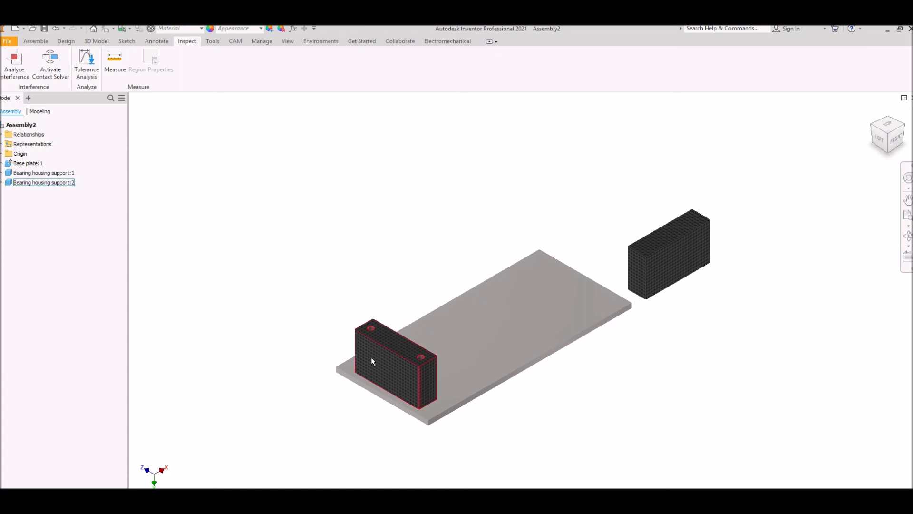
pyautogui.click(2, 183)
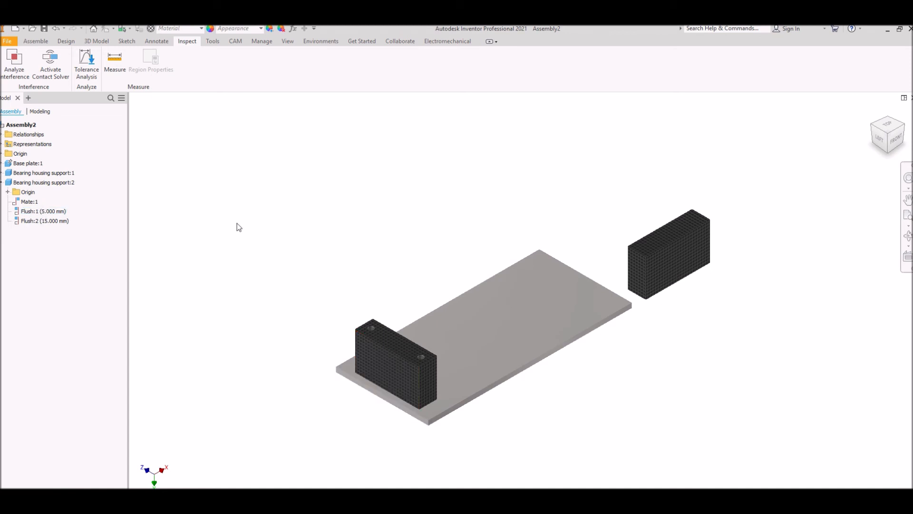
pyautogui.click(2, 182)
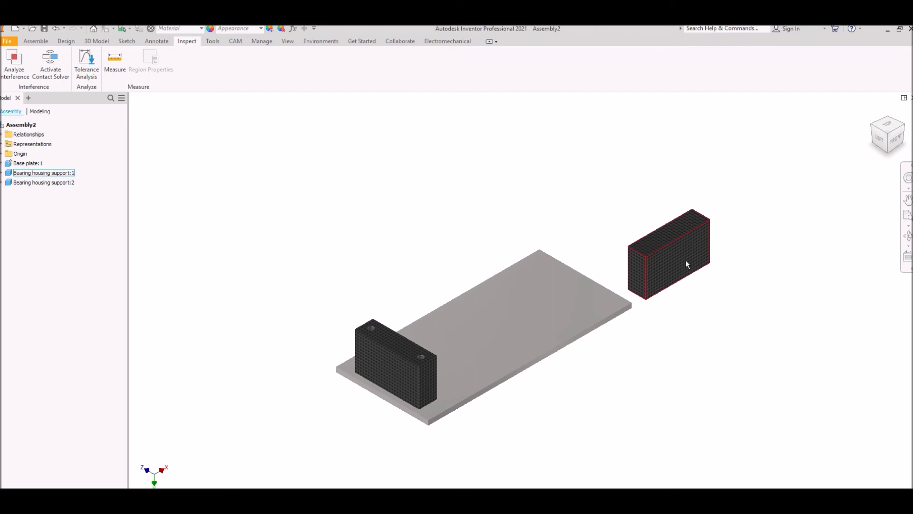
# Mate the upper face of the unconstrained bearing housing support to the base plate's upper face with a 0.000 mm offset
pyautogui.click(905, 134)
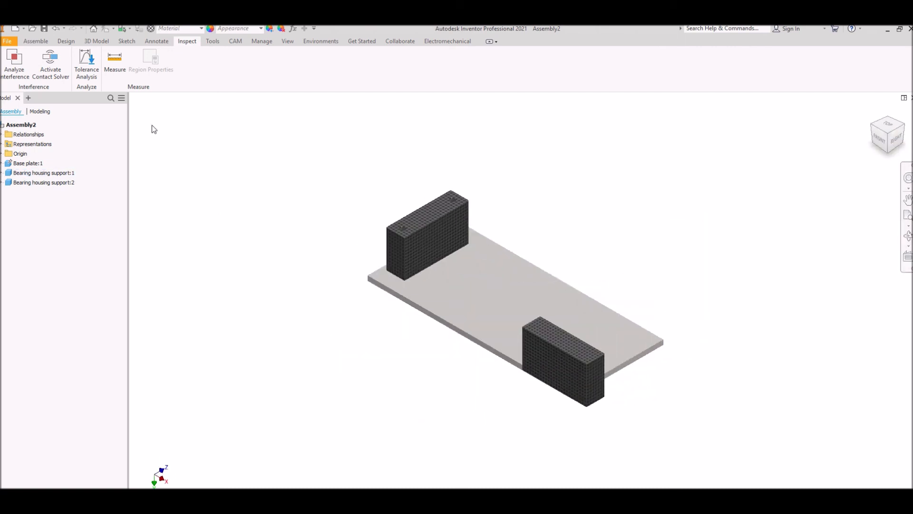
pyautogui.click(36, 41)
pyautogui.click(127, 59)
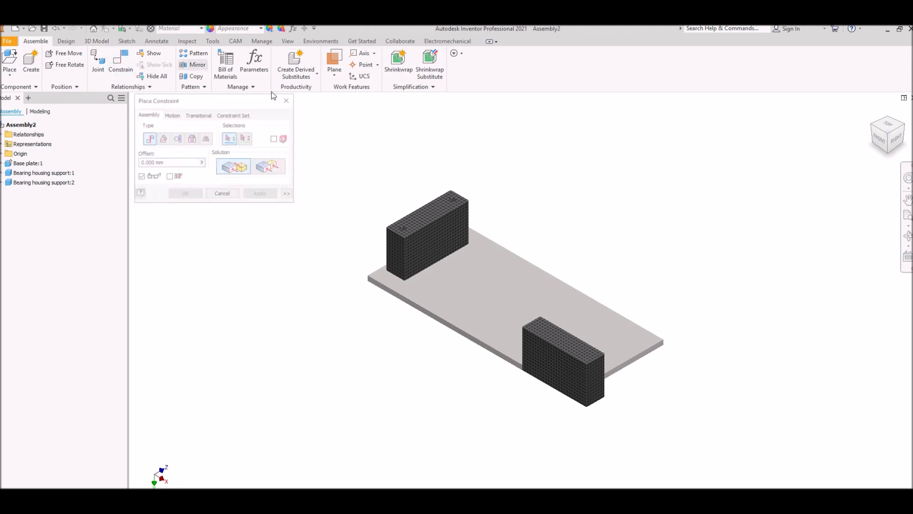
pyautogui.click(552, 333)
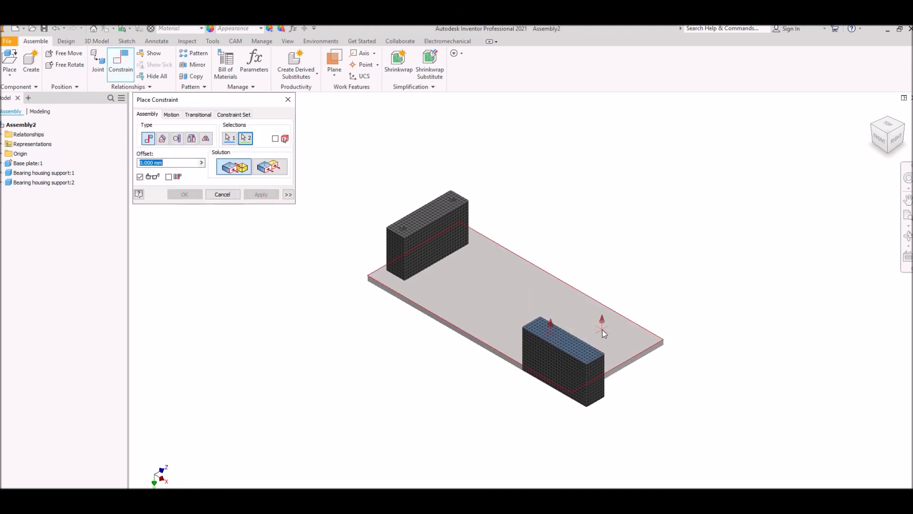
pyautogui.click(602, 330)
pyautogui.click(260, 194)
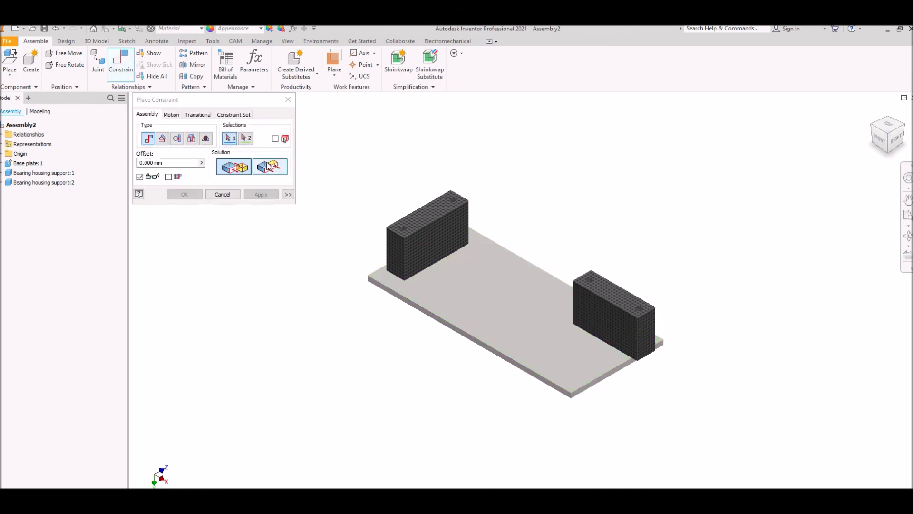
# Constrain the second support's narrow end face flush with the base plate's long front side face at a 15 mm offset
pyautogui.click(644, 337)
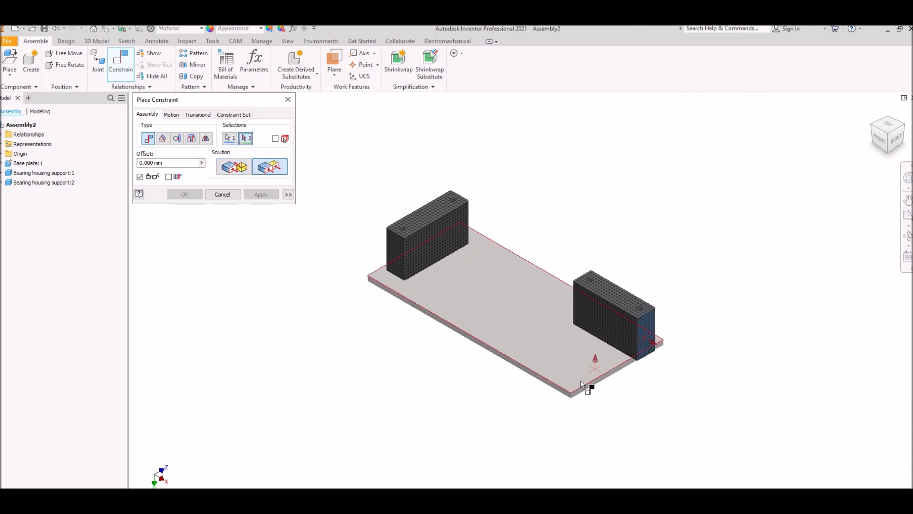
pyautogui.scroll(5, 580, 390)
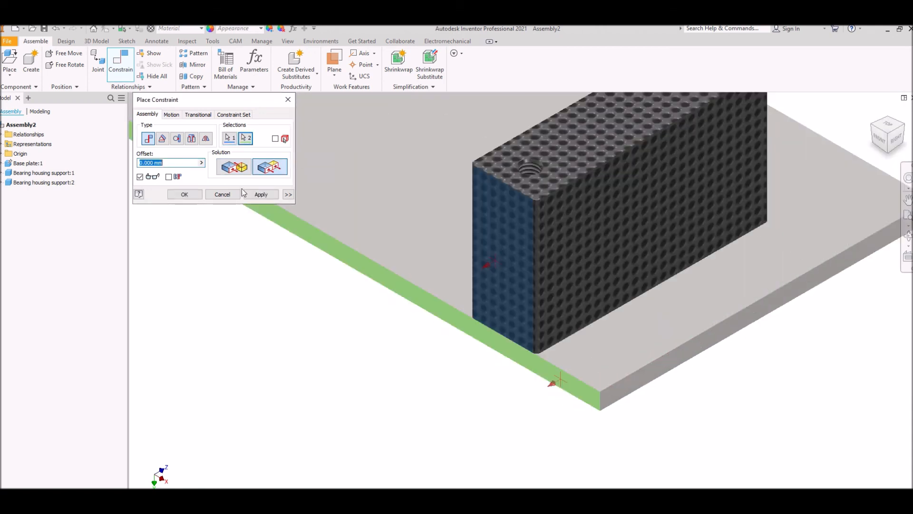
pyautogui.write('15')
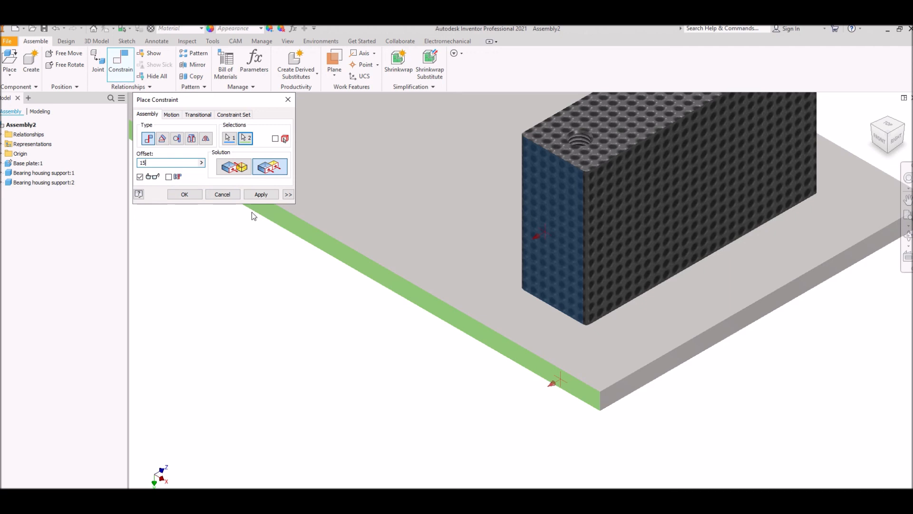
pyautogui.click(261, 199)
# Constrain the second support's broad outer face flush with the base plate's nearest short end face at a 5 mm offset
pyautogui.click(640, 233)
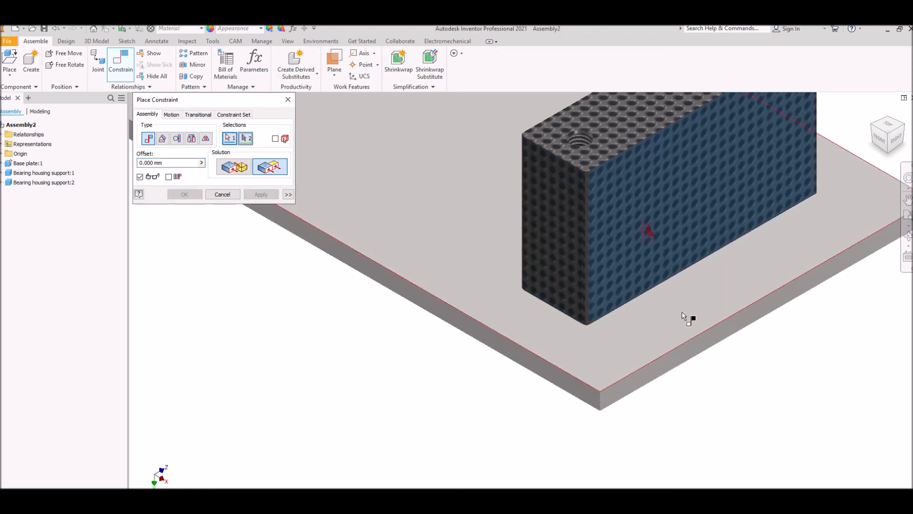
pyautogui.click(703, 354)
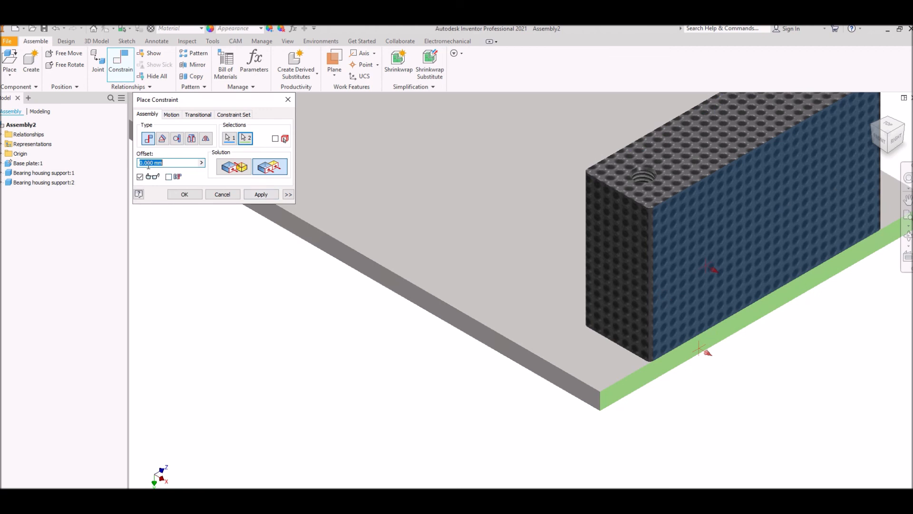
pyautogui.write('5')
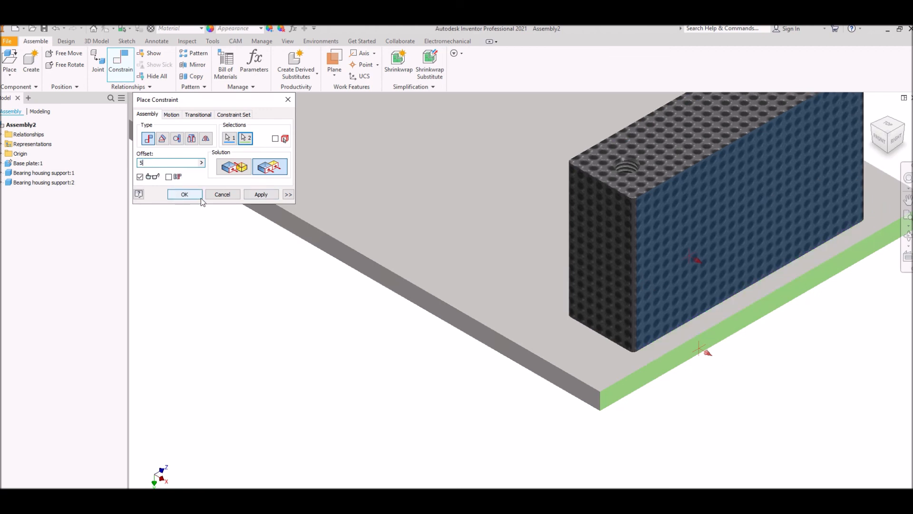
pyautogui.click(184, 198)
# Check the placement of both bearing housing supports on the base plate from different viewing angles
pyautogui.scroll(5, 262, 335)
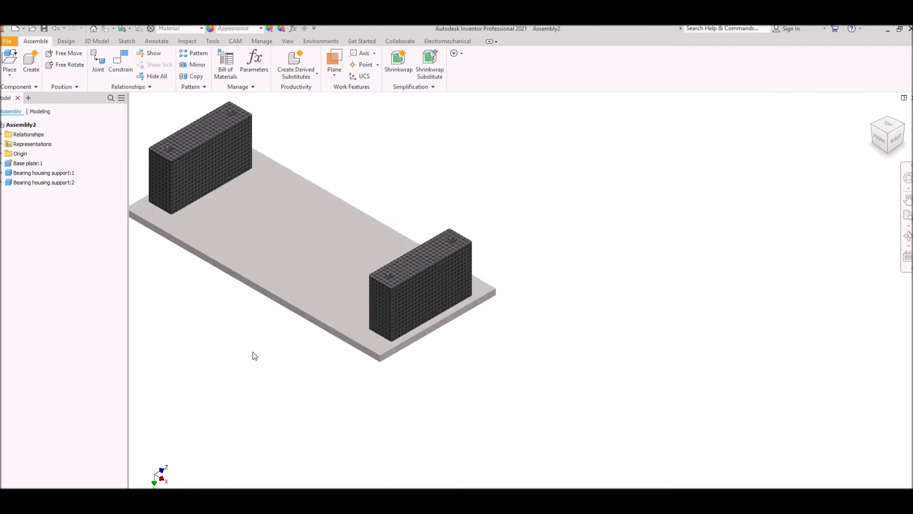
pyautogui.moveTo(252, 352); pyautogui.dragTo(365, 368, button='middle')
pyautogui.click(289, 177)
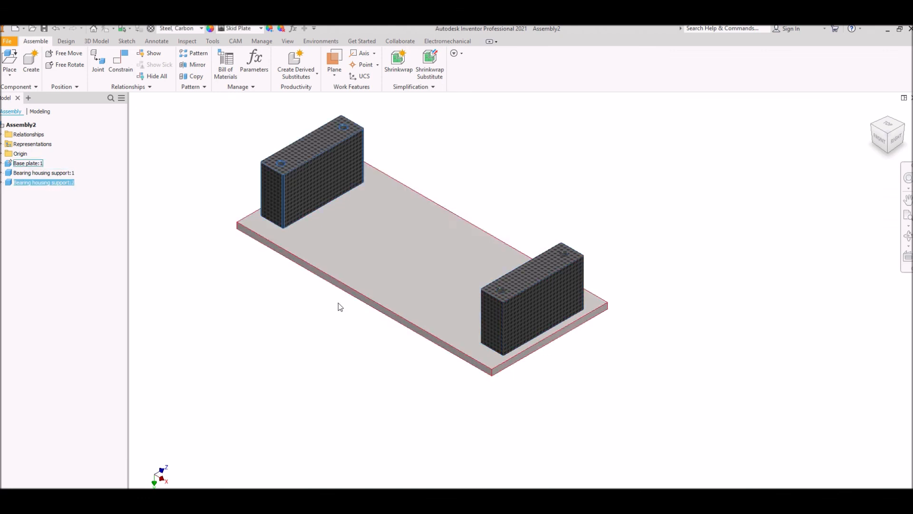
pyautogui.click(540, 389)
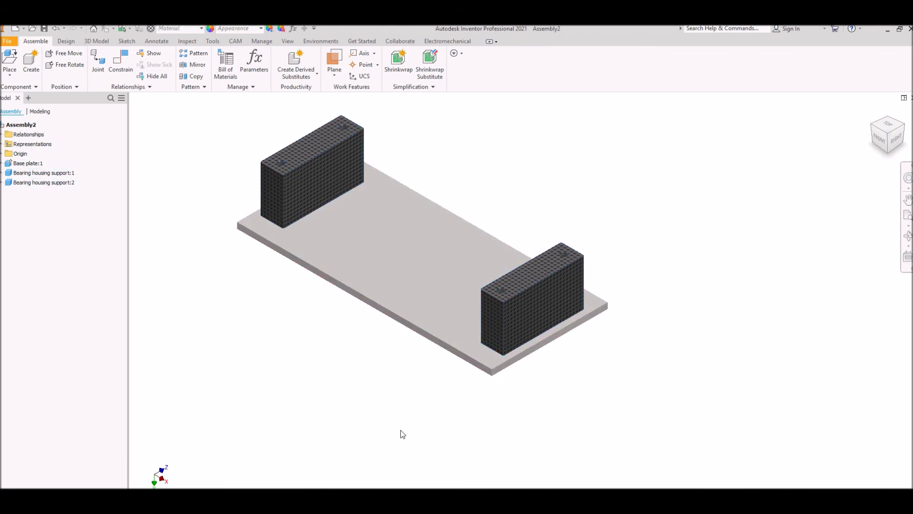
pyautogui.click(872, 129)
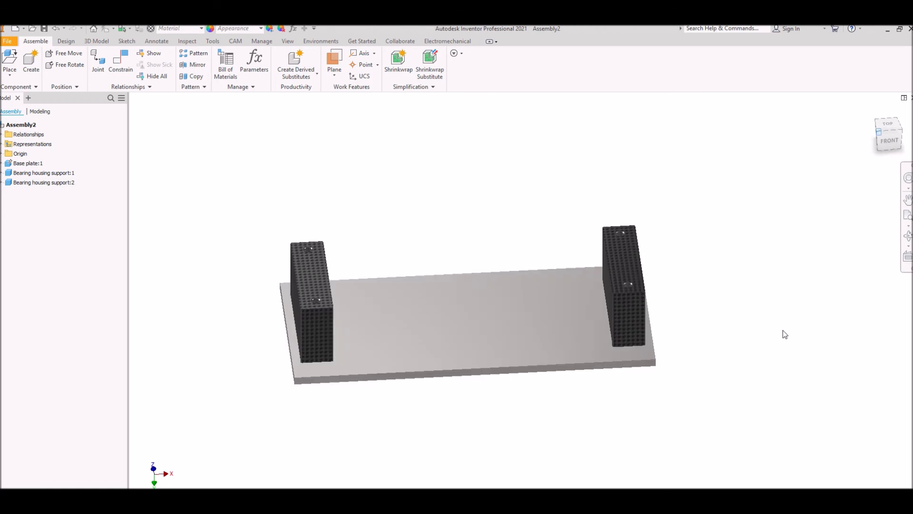